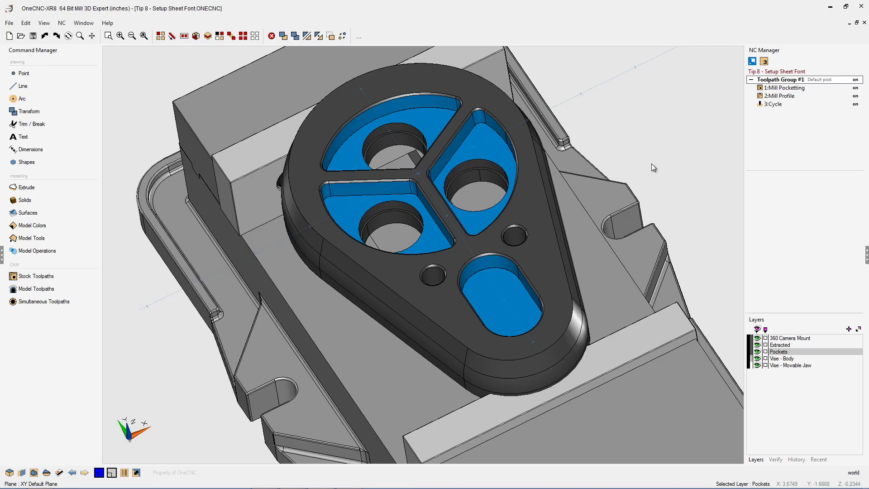
Step: Open NC Processing for Toolpath Group #1 and set Program Number to 0025
{"action": "key", "text": "F5"}
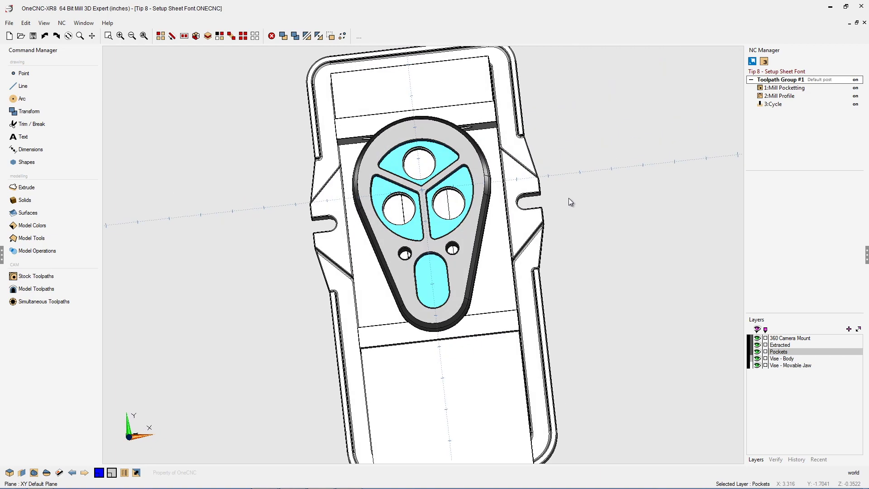
{"action": "scroll", "coordinate": [432, 214], "scroll_direction": "up", "scroll_amount": 5}
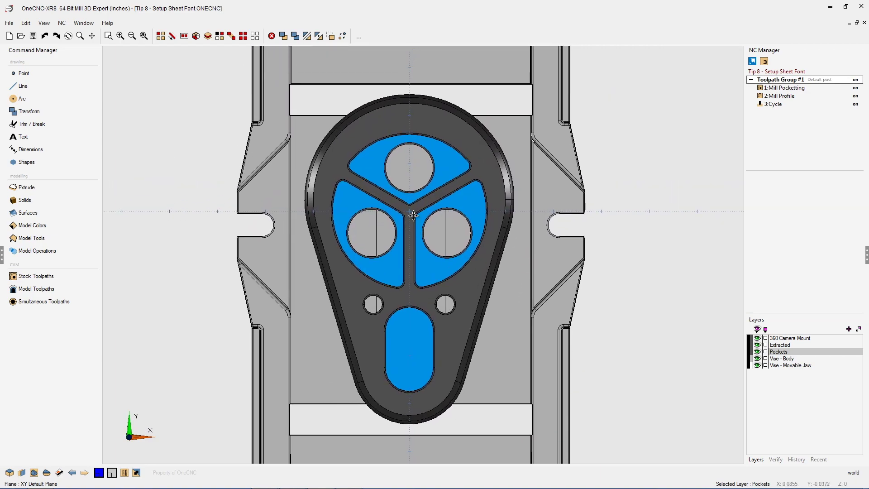
{"action": "right_click", "coordinate": [634, 214]}
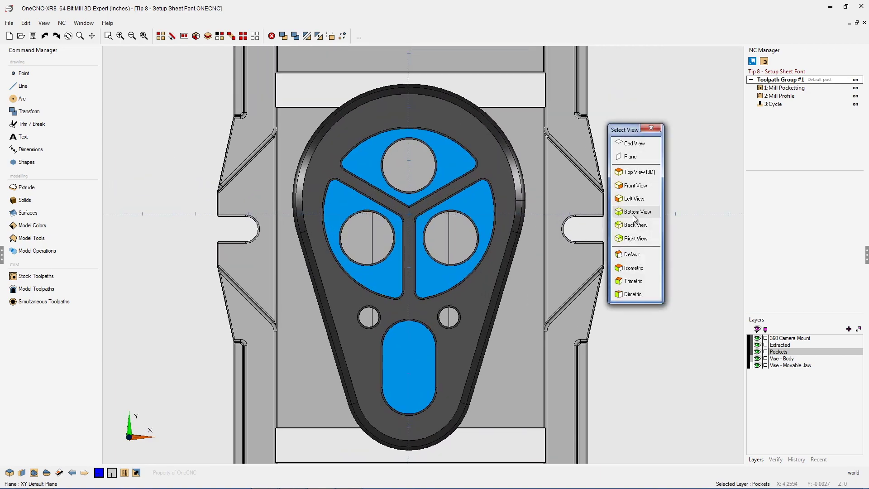
{"action": "left_click", "coordinate": [633, 268]}
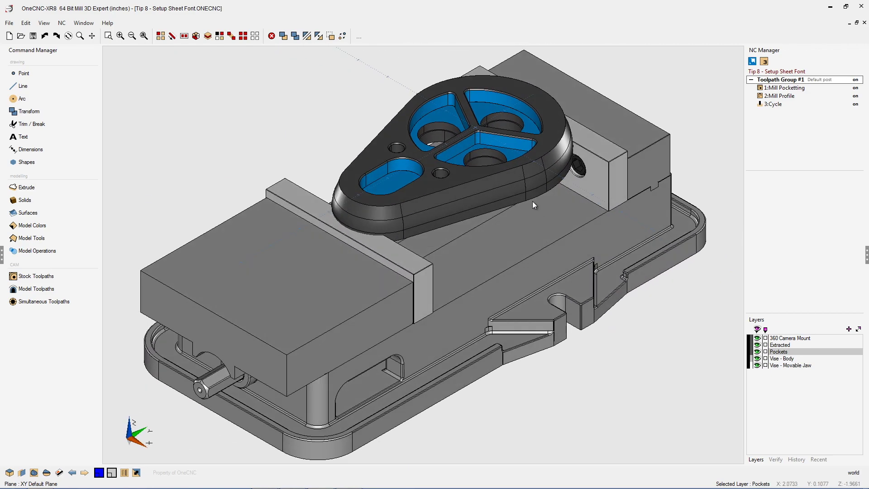
{"action": "scroll", "coordinate": [483, 259], "scroll_direction": "up", "scroll_amount": 4}
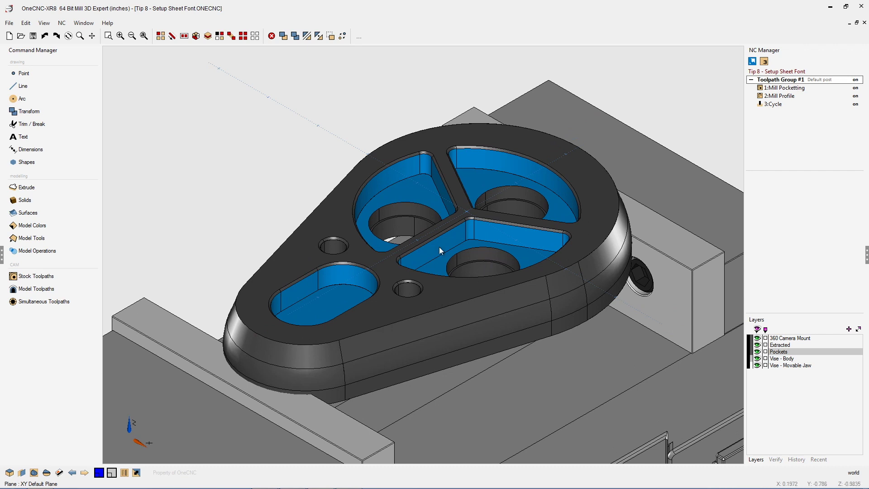
{"action": "double_click", "coordinate": [785, 80]}
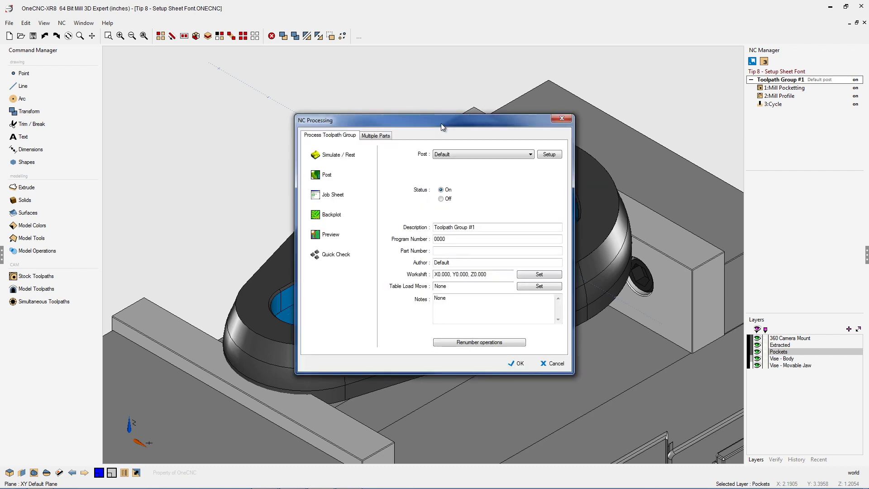
{"action": "left_click_drag", "start_coordinate": [440, 123], "coordinate": [250, 56]}
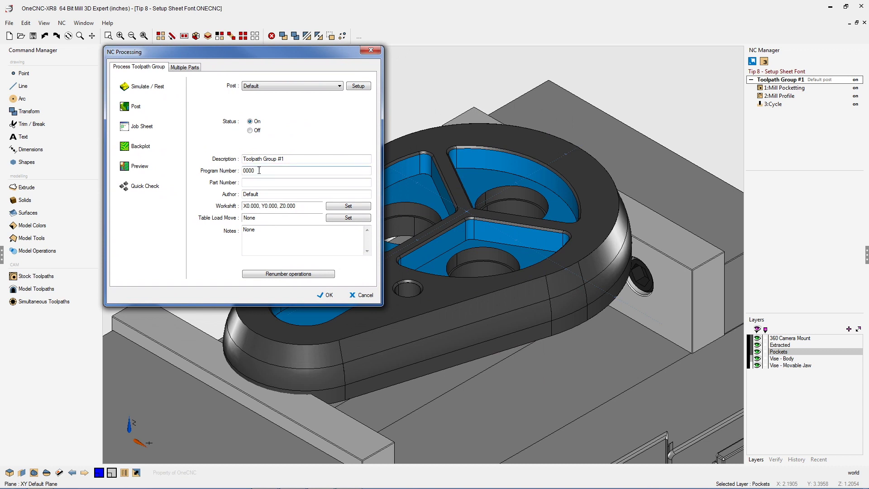
{"action": "double_click", "coordinate": [239, 171]}
{"action": "type", "text": "00"}
Step: Enter Part Number PN 440 and replace the notes with 'Check Coolant Levels'
{"action": "left_click", "coordinate": [271, 185]}
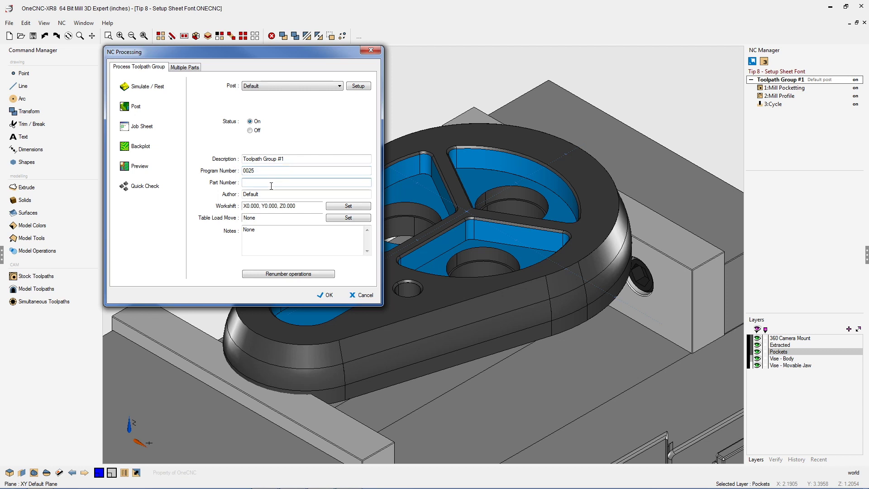
{"action": "type", "text": "PN 440"}
{"action": "left_click", "coordinate": [249, 229]}
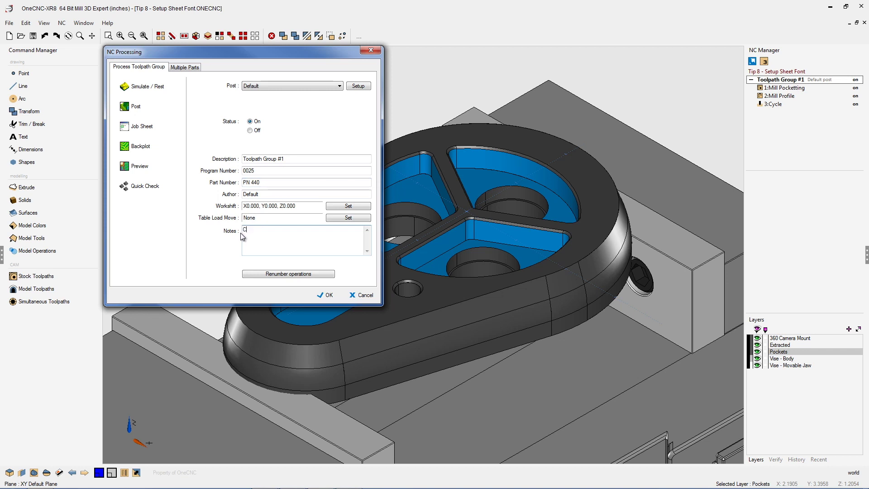
{"action": "type", "text": "Check Coolant Levels"}
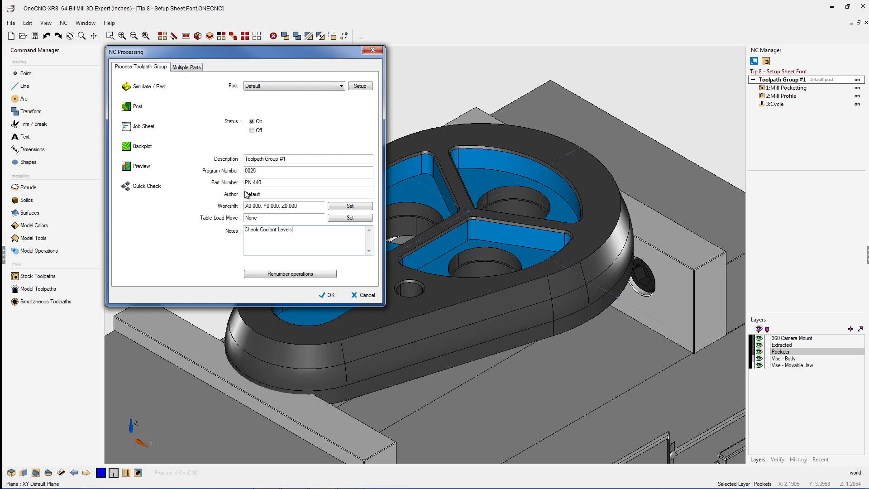
Step: Generate the Toolpath Group #1 job sheet preview and open it as jobsheet.pdf
{"action": "left_click", "coordinate": [143, 129]}
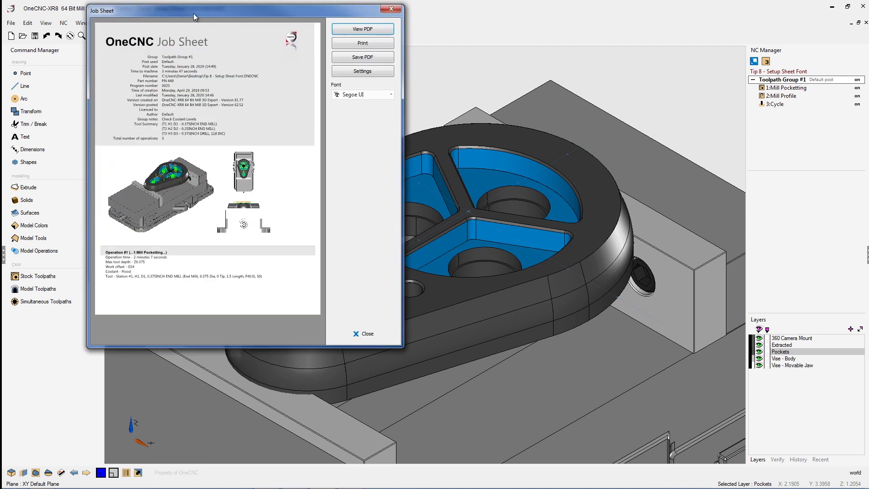
{"action": "left_click_drag", "start_coordinate": [195, 18], "coordinate": [214, 58]}
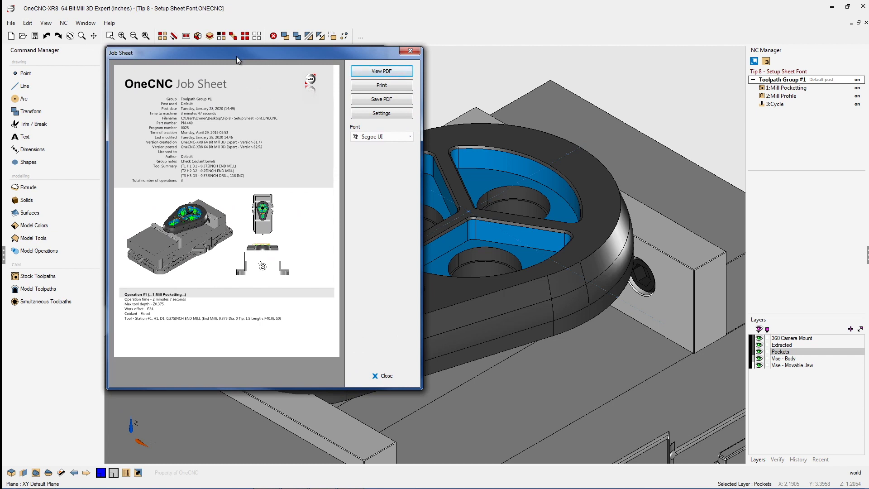
{"action": "left_click", "coordinate": [380, 70]}
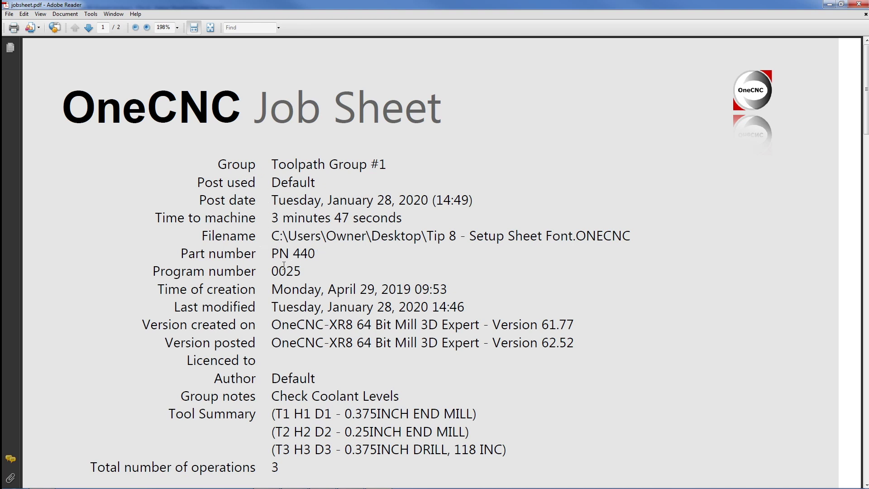
Step: Scroll through all three operations in the job sheet PDF, then close Adobe Reader
{"action": "scroll", "coordinate": [334, 364], "scroll_direction": "down", "scroll_amount": 3}
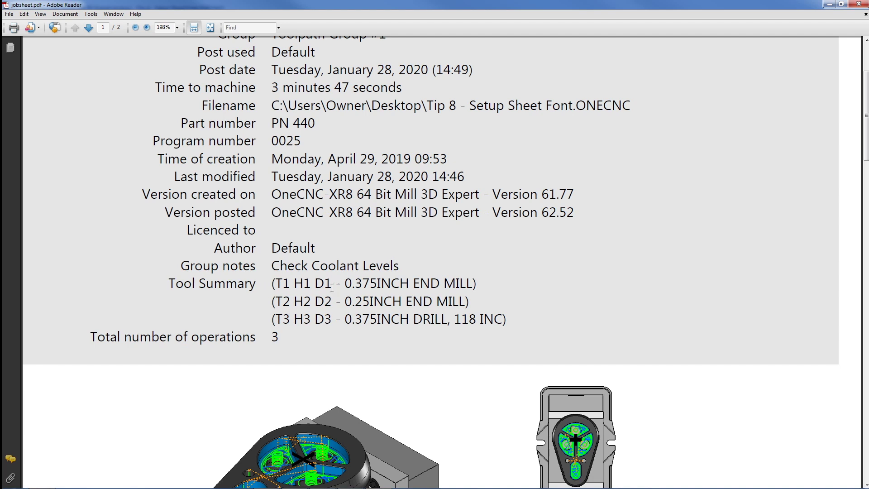
{"action": "scroll", "coordinate": [353, 341], "scroll_direction": "down", "scroll_amount": 10}
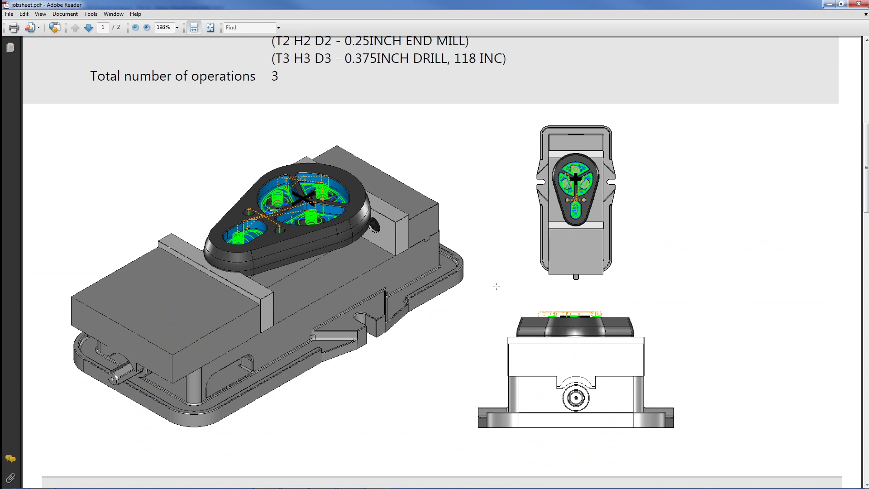
{"action": "scroll", "coordinate": [496, 287], "scroll_direction": "down", "scroll_amount": 1}
{"action": "scroll", "coordinate": [493, 254], "scroll_direction": "up", "scroll_amount": 1}
{"action": "scroll", "coordinate": [448, 285], "scroll_direction": "down", "scroll_amount": 10}
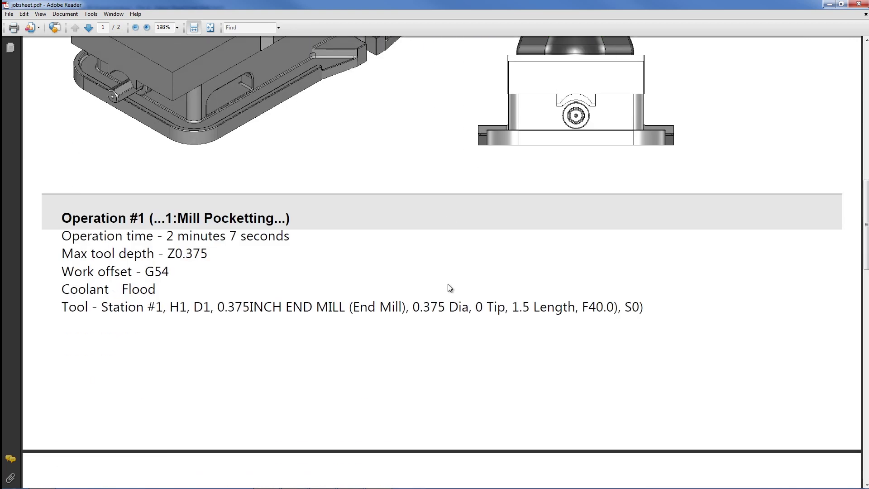
{"action": "scroll", "coordinate": [449, 287], "scroll_direction": "down", "scroll_amount": 1}
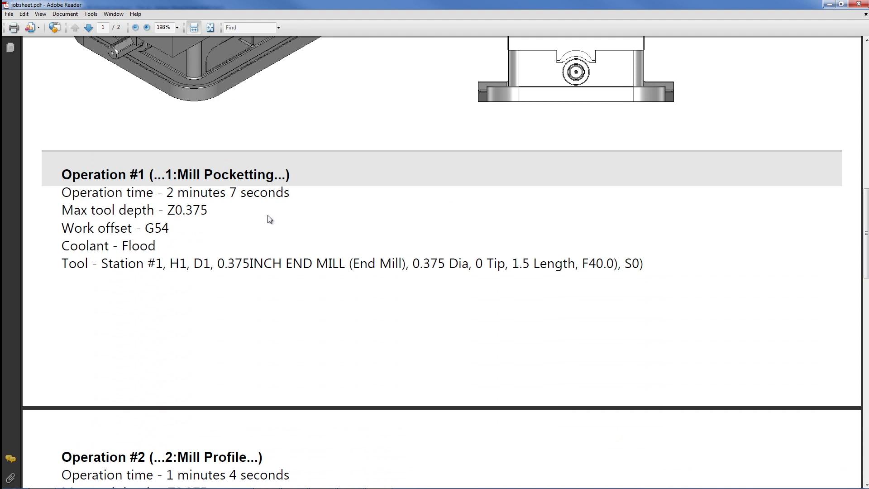
{"action": "scroll", "coordinate": [287, 277], "scroll_direction": "down", "scroll_amount": 15}
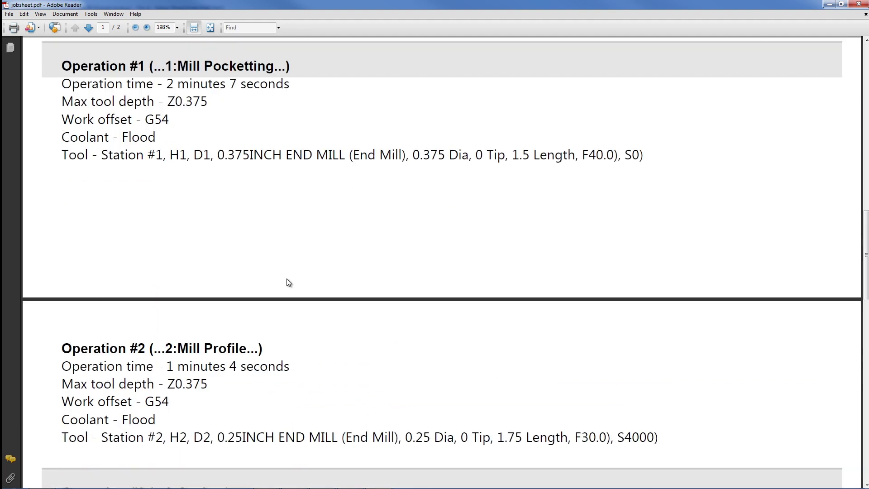
{"action": "scroll", "coordinate": [290, 295], "scroll_direction": "up", "scroll_amount": 4}
{"action": "scroll", "coordinate": [290, 296], "scroll_direction": "up", "scroll_amount": 12}
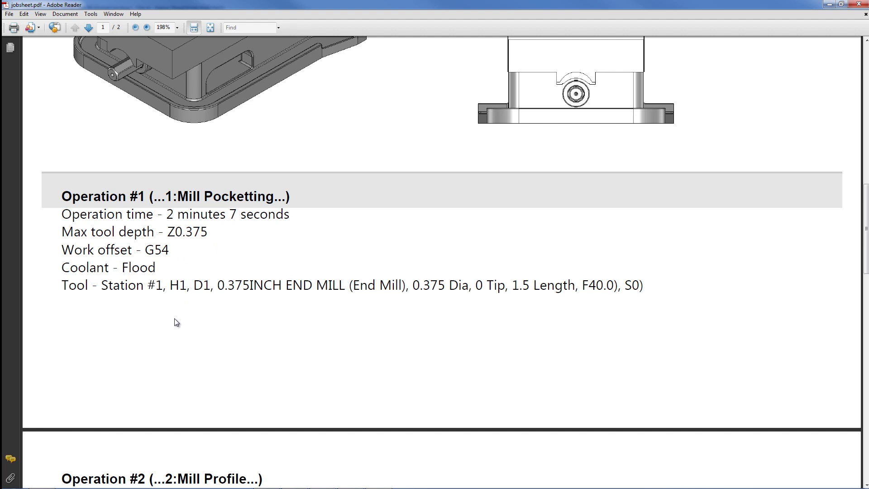
{"action": "scroll", "coordinate": [514, 349], "scroll_direction": "down", "scroll_amount": 11}
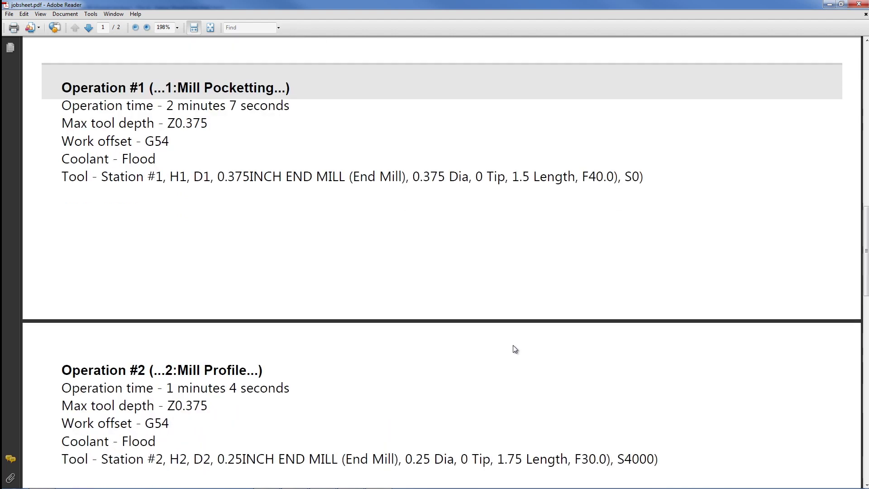
{"action": "scroll", "coordinate": [310, 291], "scroll_direction": "down", "scroll_amount": 3}
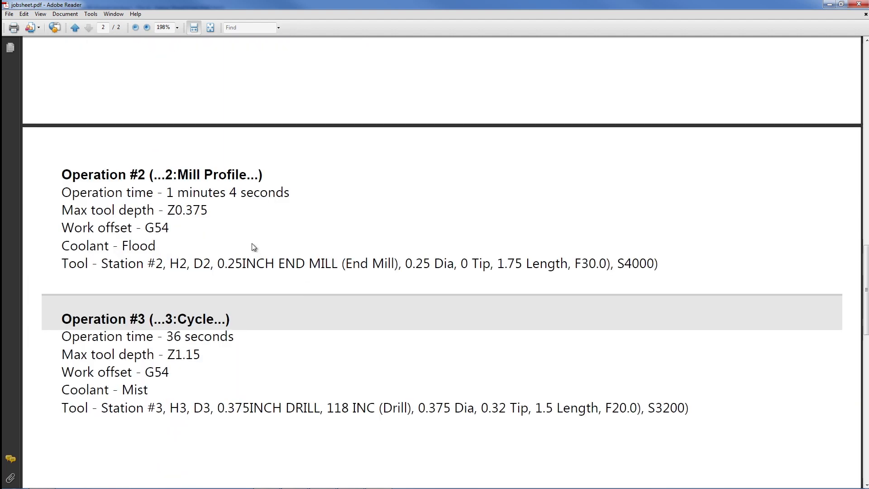
{"action": "scroll", "coordinate": [239, 270], "scroll_direction": "up", "scroll_amount": 6}
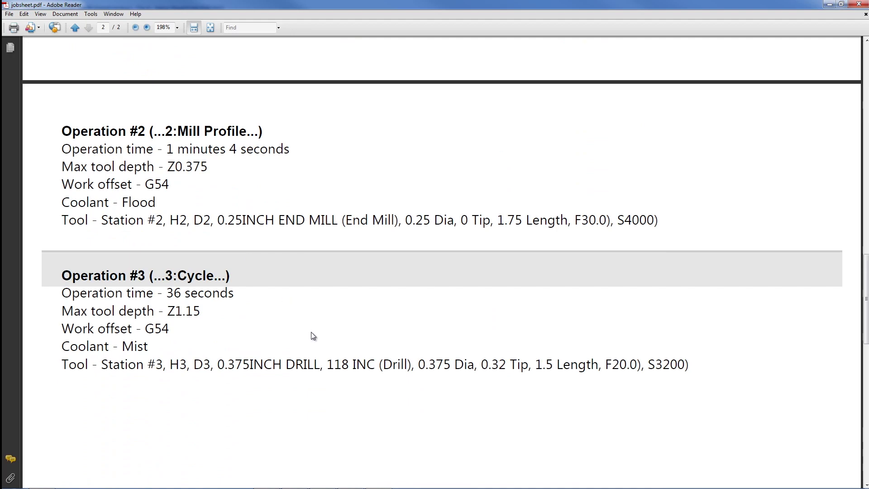
{"action": "scroll", "coordinate": [313, 335], "scroll_direction": "up", "scroll_amount": 20}
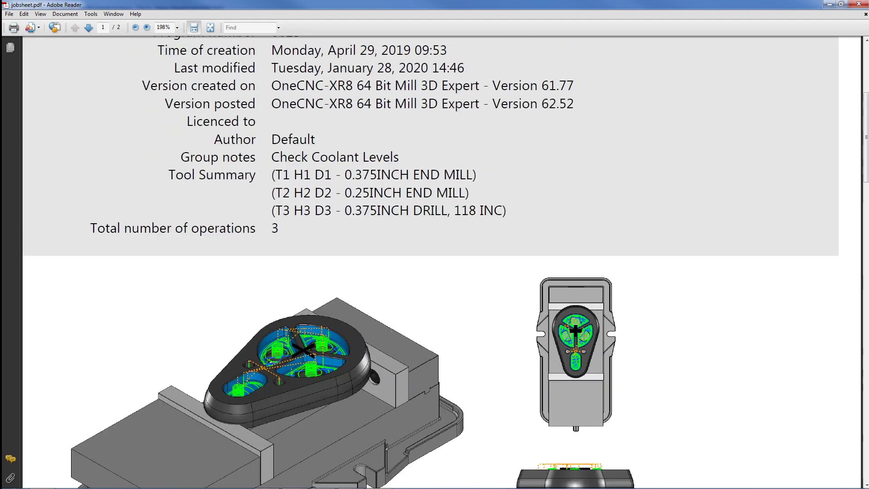
{"action": "scroll", "coordinate": [311, 331], "scroll_direction": "up", "scroll_amount": 3}
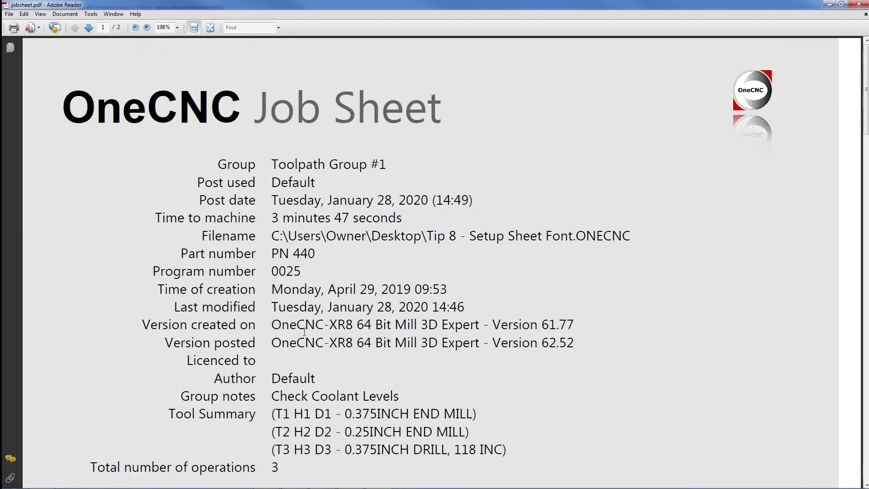
{"action": "left_click", "coordinate": [860, 6]}
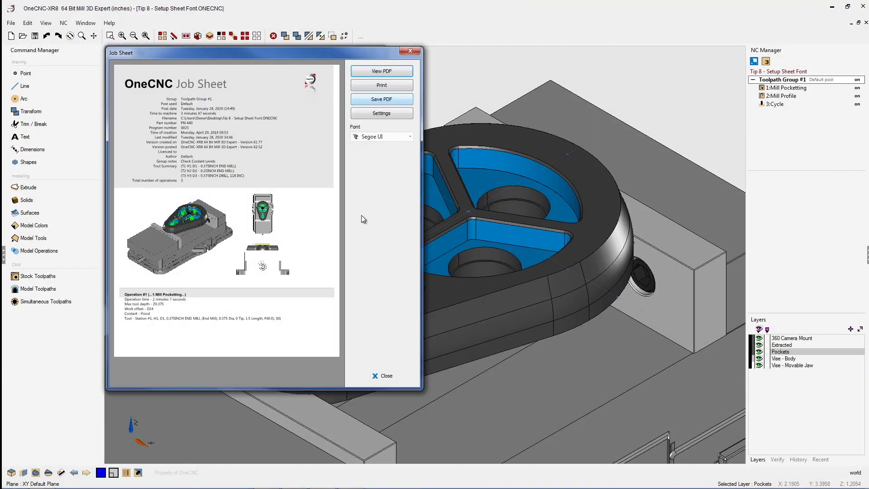
Step: In job sheet settings, switch off Filename, Group and Work offset and choose Comic Sans MS
{"action": "left_click", "coordinate": [382, 114]}
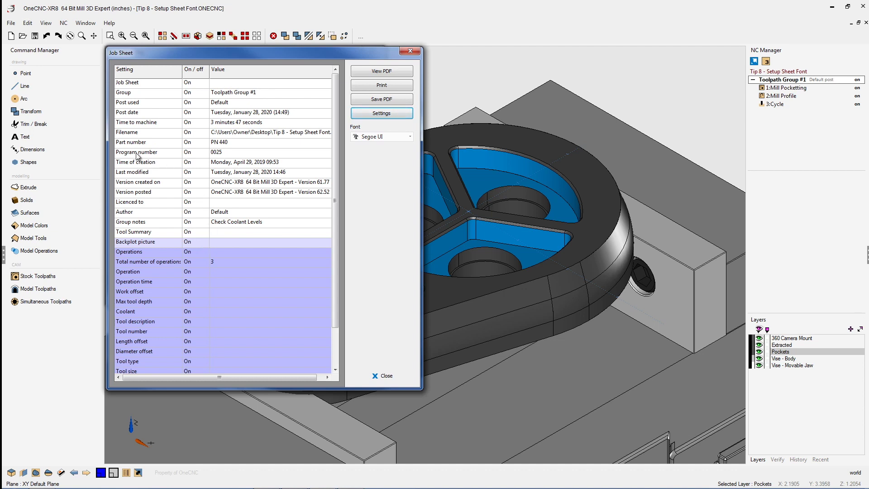
{"action": "left_click", "coordinate": [191, 135]}
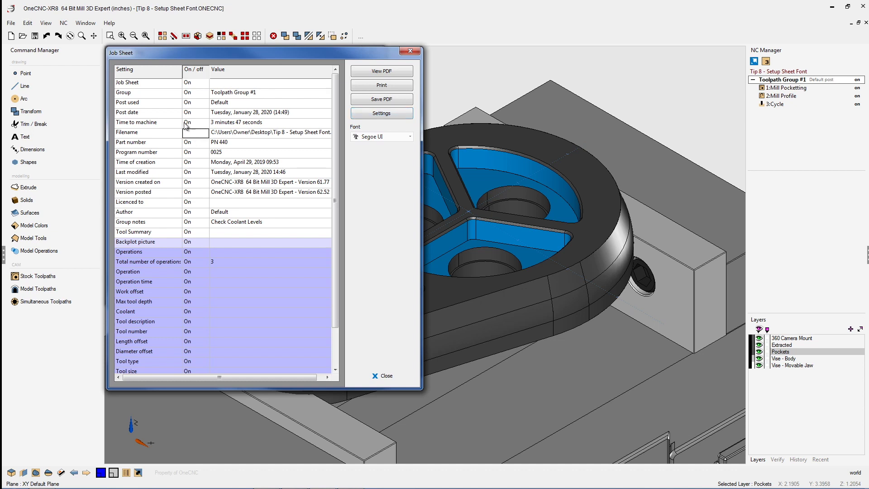
{"action": "left_click", "coordinate": [188, 93]}
{"action": "scroll", "coordinate": [204, 310], "scroll_direction": "down", "scroll_amount": 2}
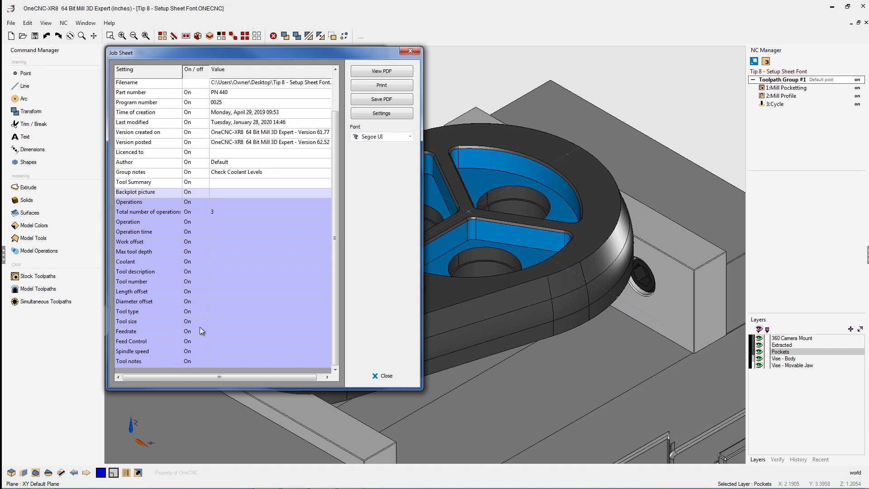
{"action": "left_click", "coordinate": [188, 243]}
{"action": "left_click", "coordinate": [411, 137]}
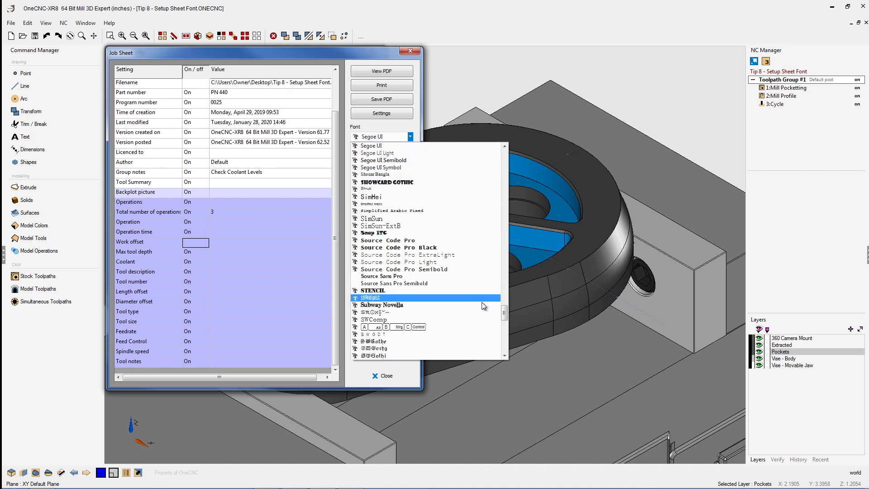
{"action": "left_click_drag", "start_coordinate": [504, 312], "coordinate": [503, 193]}
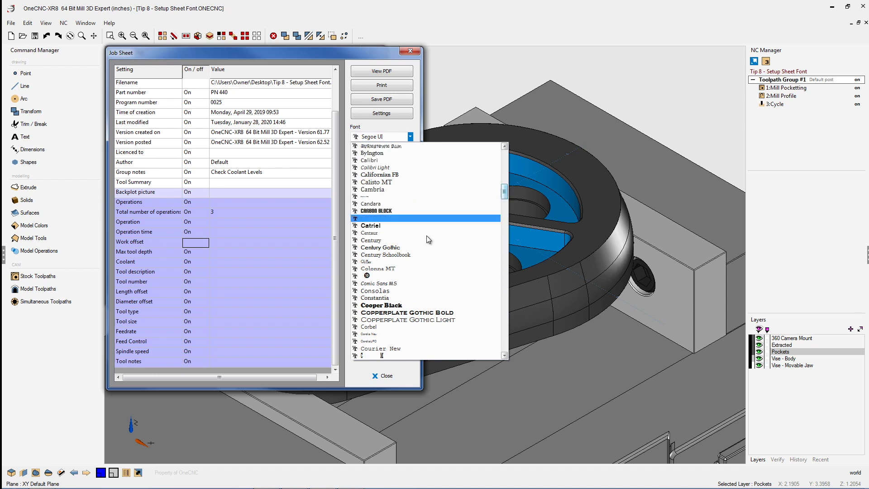
{"action": "left_click", "coordinate": [413, 282]}
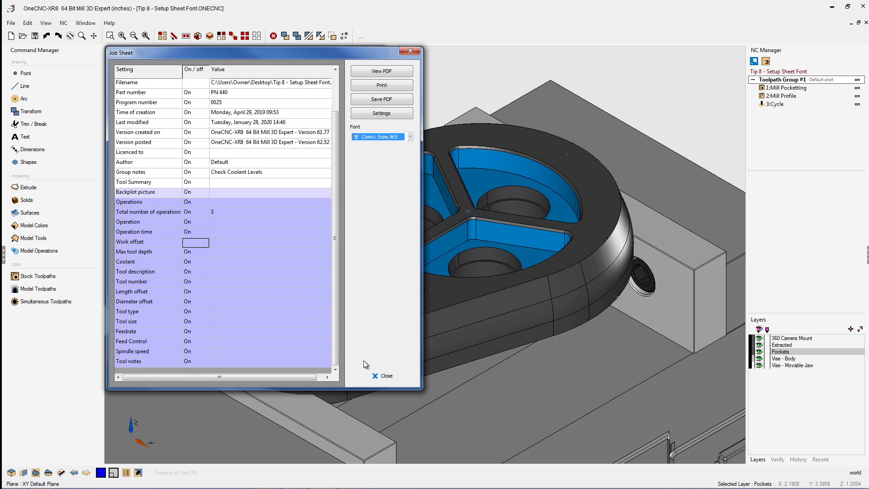
Step: Regenerate jobsheet.pdf and scroll through it to the Operation #3 details and back
{"action": "left_click", "coordinate": [379, 72]}
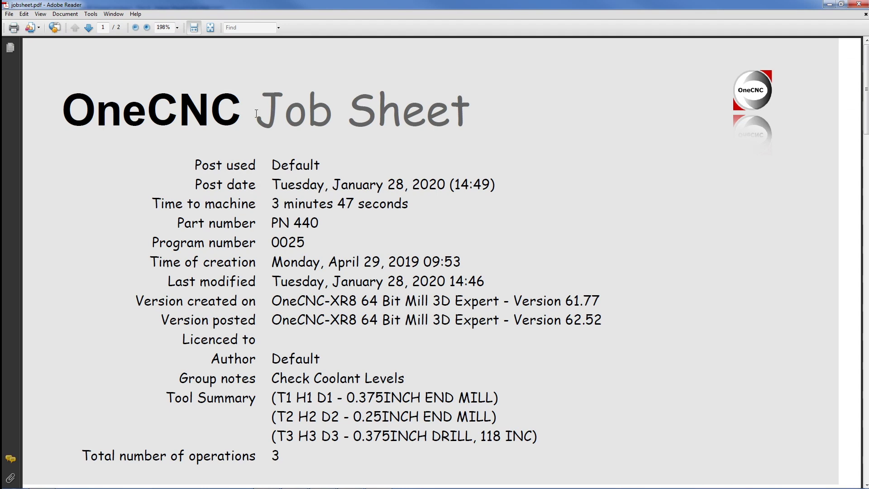
{"action": "scroll", "coordinate": [333, 256], "scroll_direction": "down", "scroll_amount": 4}
{"action": "scroll", "coordinate": [354, 234], "scroll_direction": "up", "scroll_amount": 2}
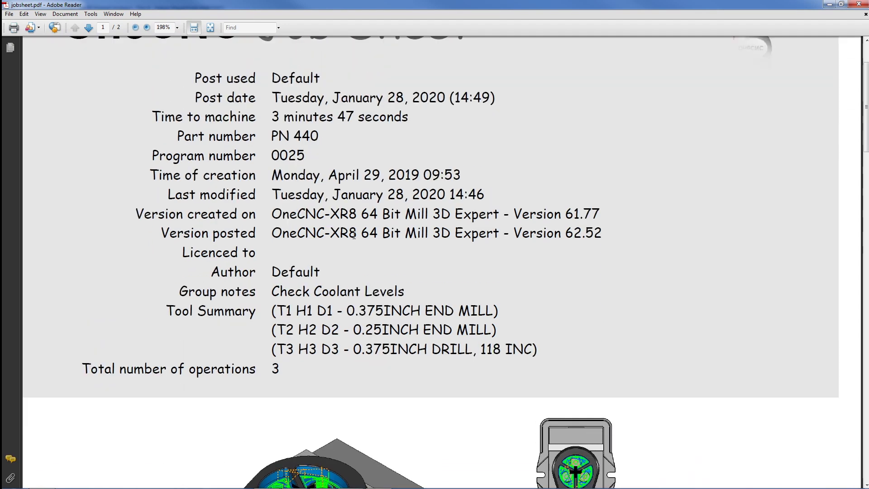
{"action": "scroll", "coordinate": [354, 234], "scroll_direction": "down", "scroll_amount": 10}
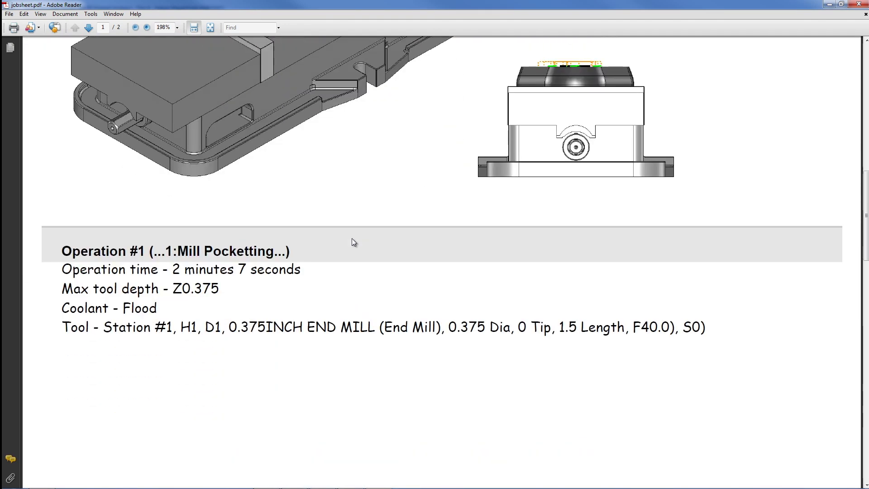
{"action": "scroll", "coordinate": [354, 242], "scroll_direction": "down", "scroll_amount": 7}
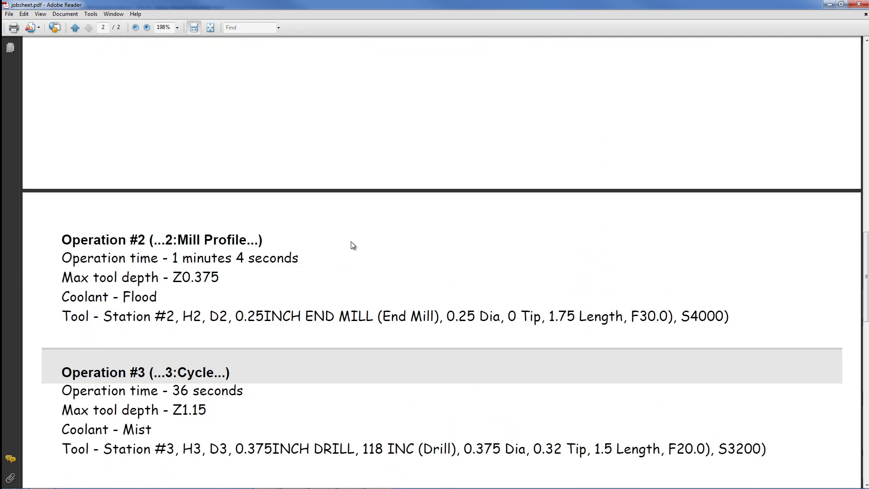
{"action": "scroll", "coordinate": [352, 245], "scroll_direction": "down", "scroll_amount": 6}
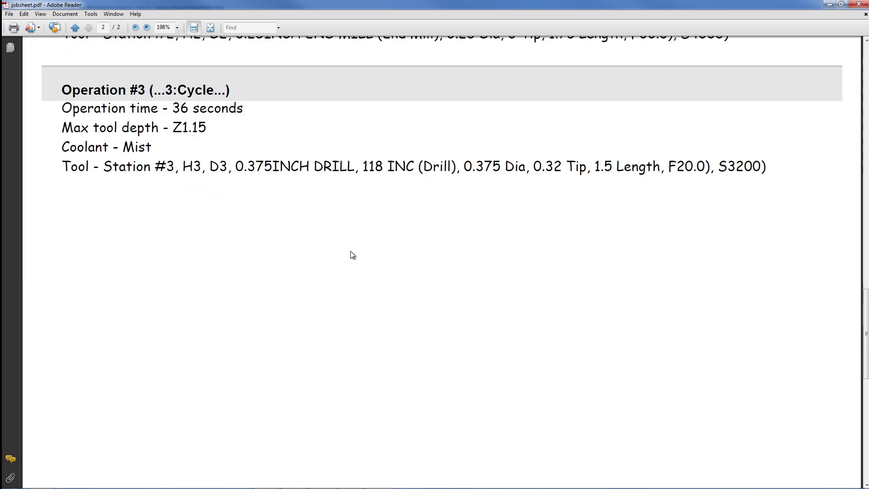
{"action": "scroll", "coordinate": [351, 253], "scroll_direction": "up", "scroll_amount": 20}
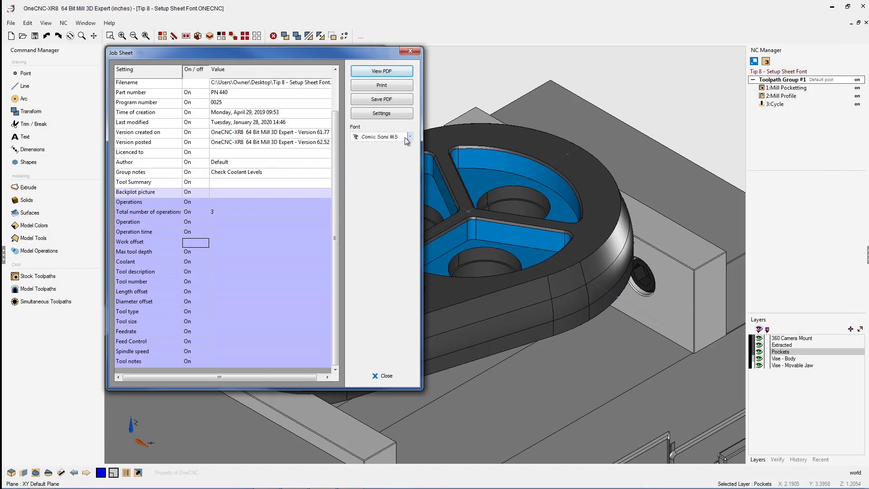
Step: Restore Segoe UI as the job sheet font and turn Filename, Work offset and Group back on
{"action": "left_click", "coordinate": [410, 137]}
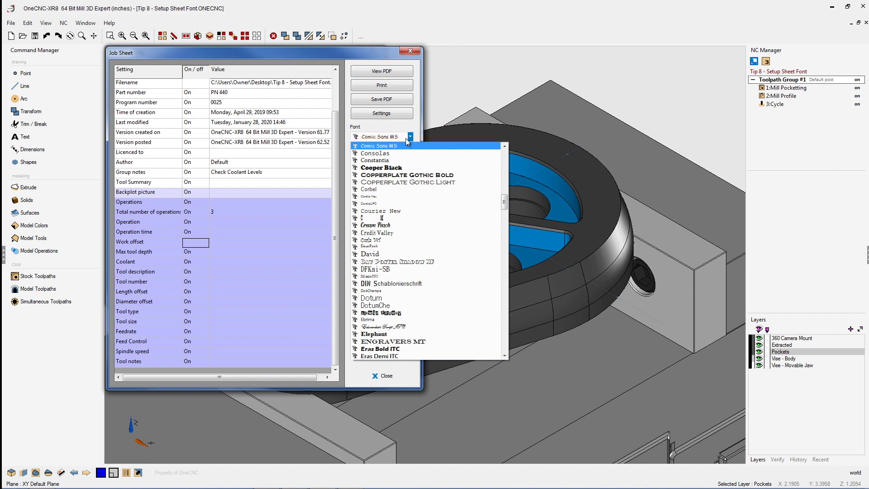
{"action": "scroll", "coordinate": [419, 285], "scroll_direction": "down", "scroll_amount": 15}
{"action": "left_click", "coordinate": [420, 285]}
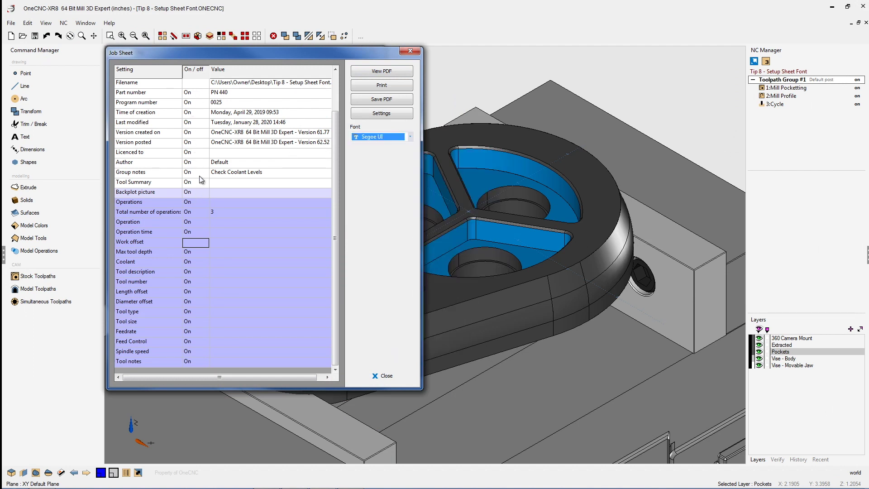
{"action": "left_click", "coordinate": [200, 84]}
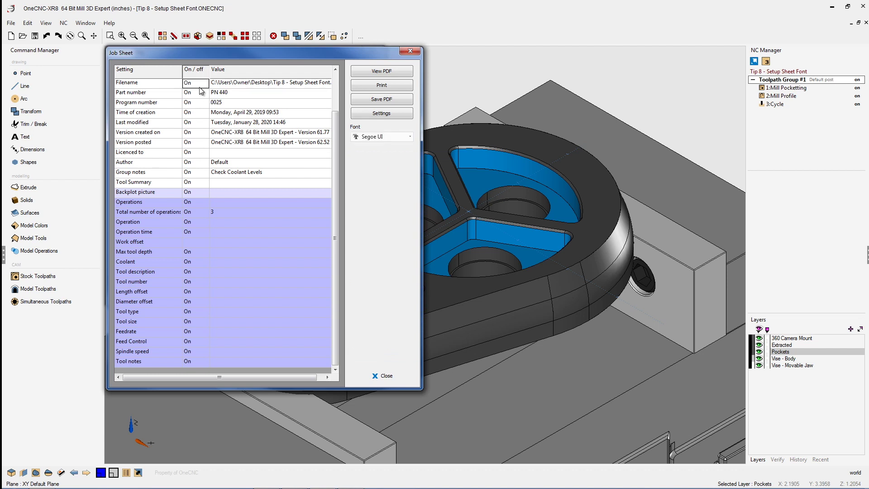
{"action": "left_click", "coordinate": [199, 245]}
{"action": "scroll", "coordinate": [256, 291], "scroll_direction": "up", "scroll_amount": 2}
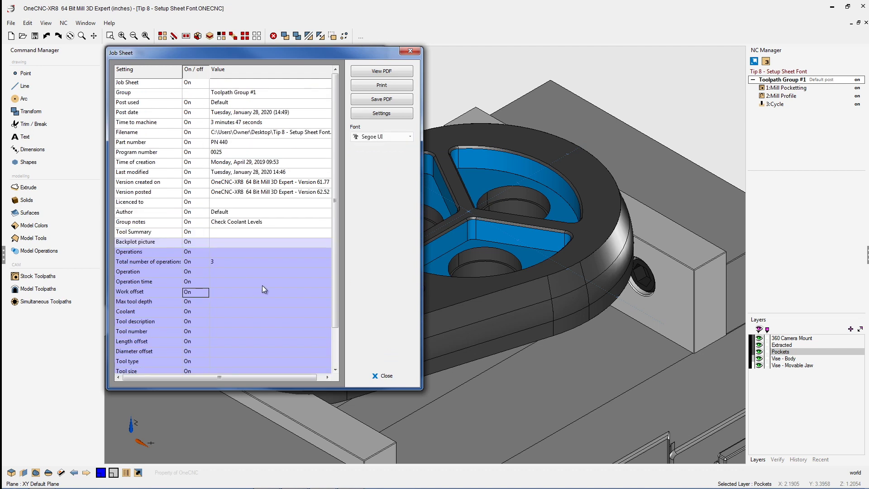
{"action": "left_click", "coordinate": [196, 95]}
Step: Close the job sheet and NC Processing, then confirm the Mill Pocketting tool uses station 1
{"action": "left_click", "coordinate": [391, 375]}
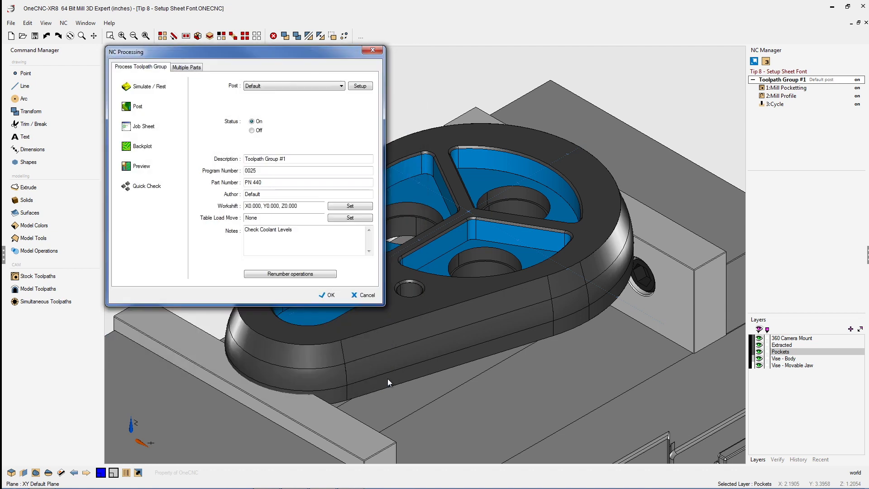
{"action": "left_click", "coordinate": [365, 295]}
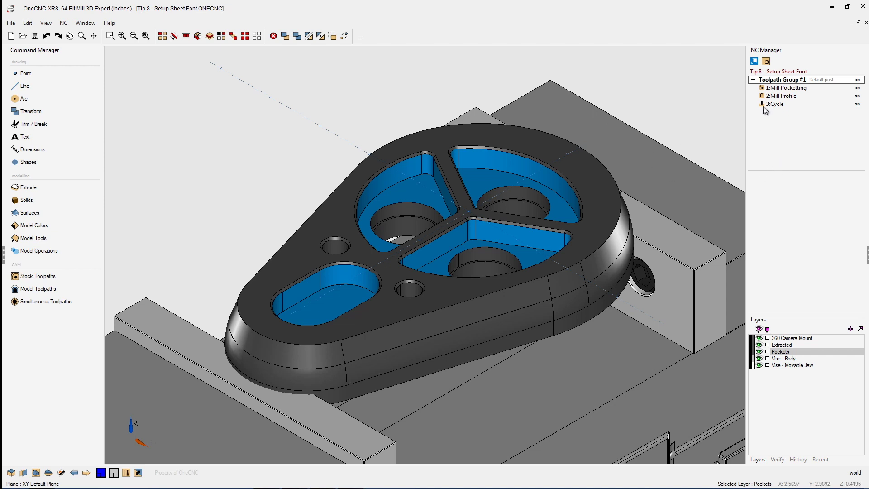
{"action": "left_click", "coordinate": [784, 88]}
{"action": "left_click", "coordinate": [781, 96]}
{"action": "left_click", "coordinate": [775, 104]}
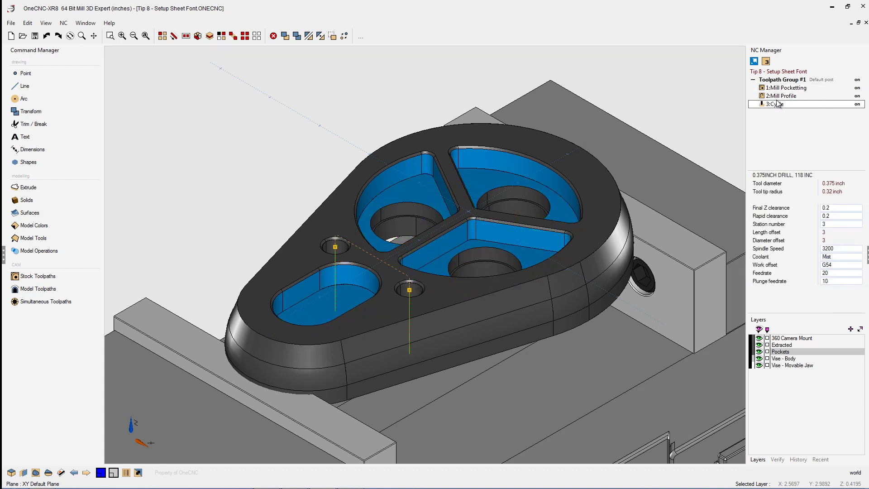
{"action": "left_click", "coordinate": [778, 96]}
{"action": "left_click", "coordinate": [779, 88]}
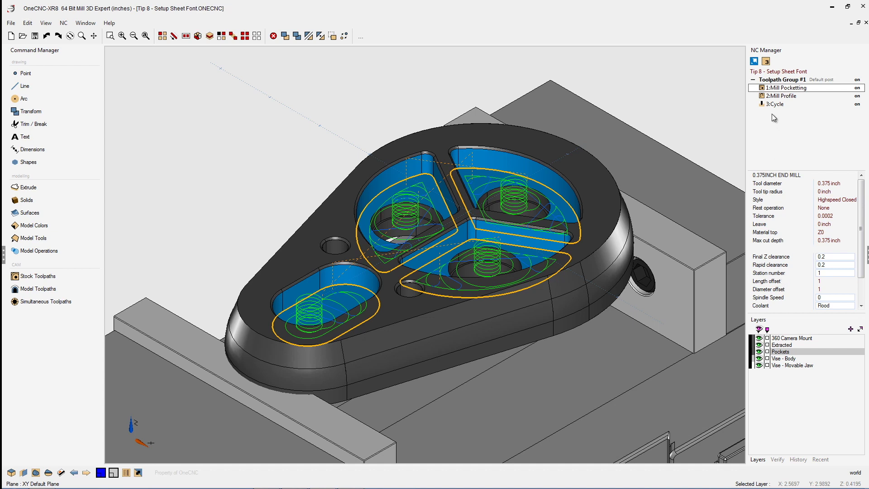
{"action": "left_click", "coordinate": [826, 274]}
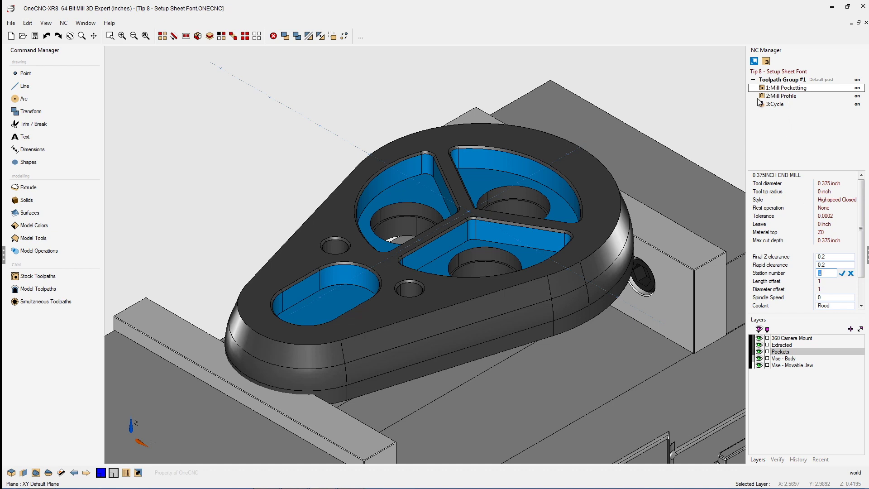
{"action": "key", "text": "Return"}
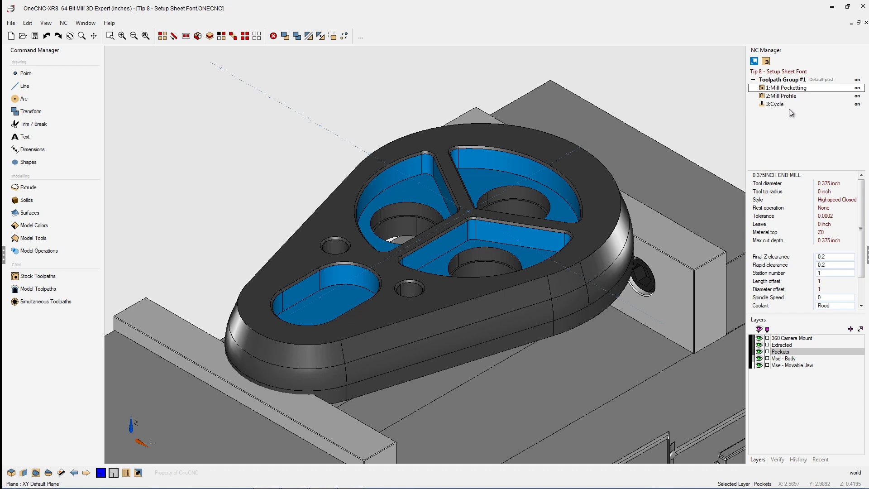
Step: Change 2:Mill Profile's station number from 2 to 1 and confirm
{"action": "left_click", "coordinate": [784, 100]}
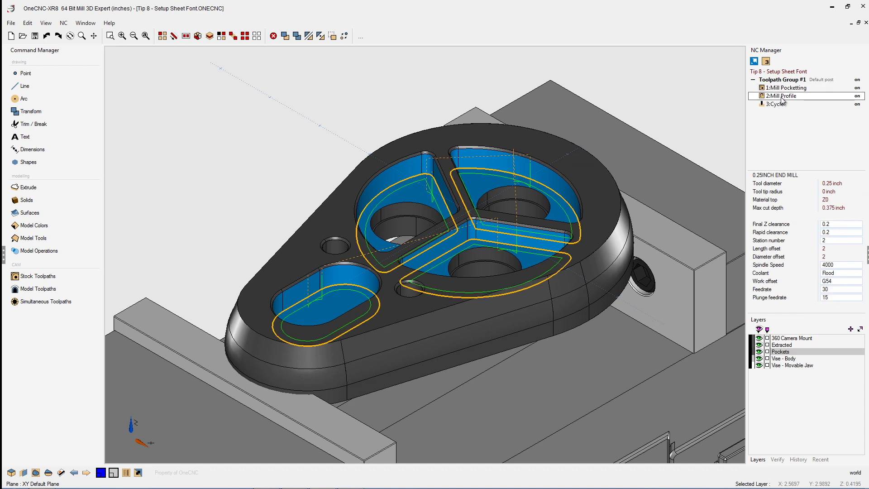
{"action": "left_click", "coordinate": [831, 241]}
{"action": "type", "text": "1"}
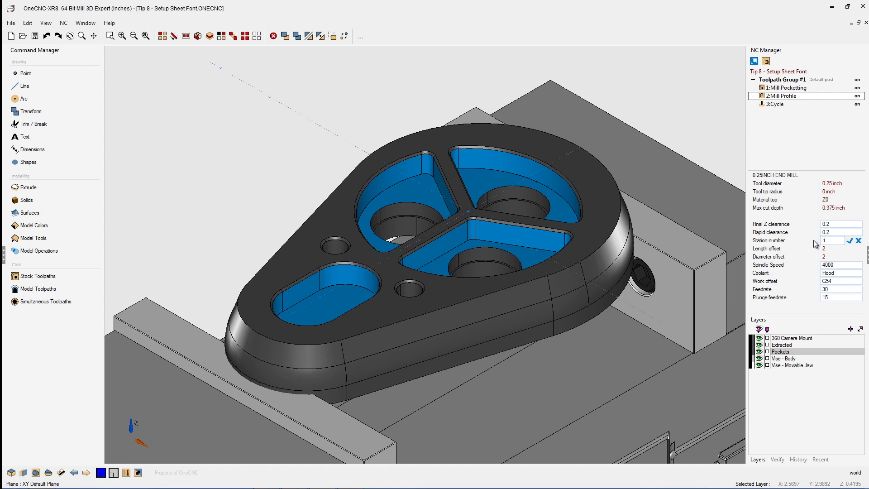
{"action": "left_click", "coordinate": [850, 241]}
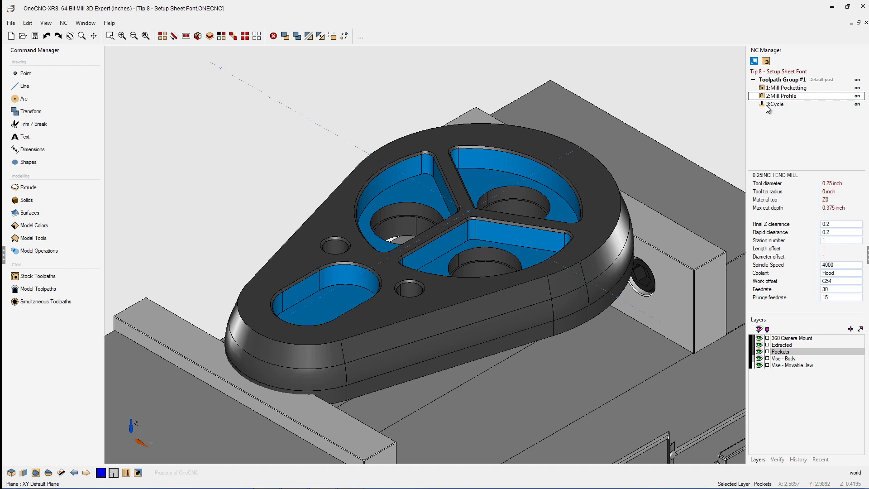
Step: Reopen Toolpath Group #1's job sheet and view it as a PDF
{"action": "double_click", "coordinate": [782, 80]}
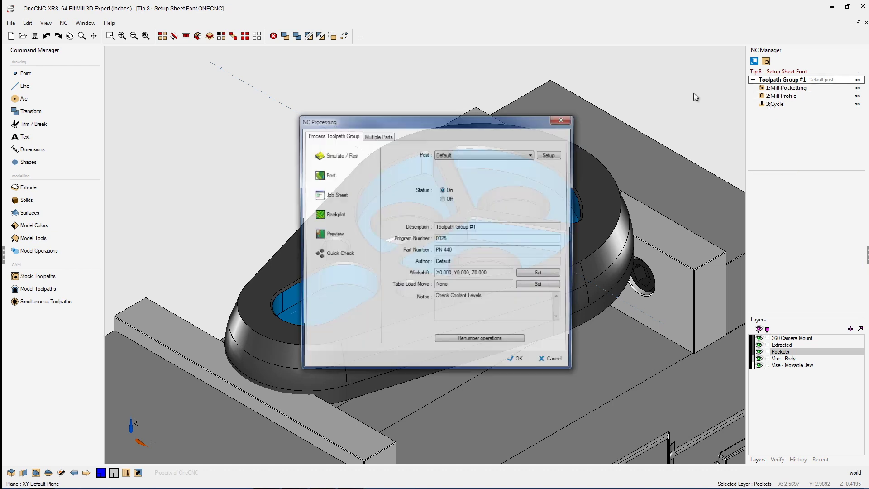
{"action": "left_click_drag", "start_coordinate": [523, 118], "coordinate": [331, 53]}
{"action": "left_click", "coordinate": [143, 128]}
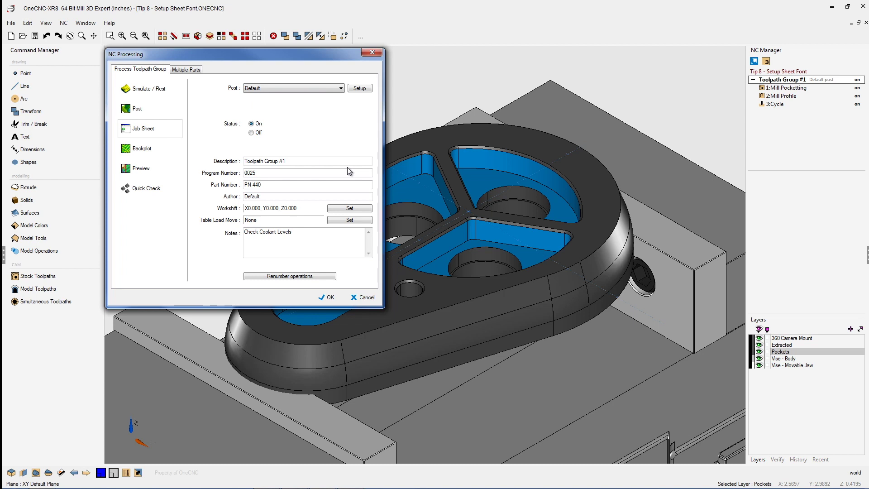
{"action": "left_click_drag", "start_coordinate": [249, 12], "coordinate": [268, 52]}
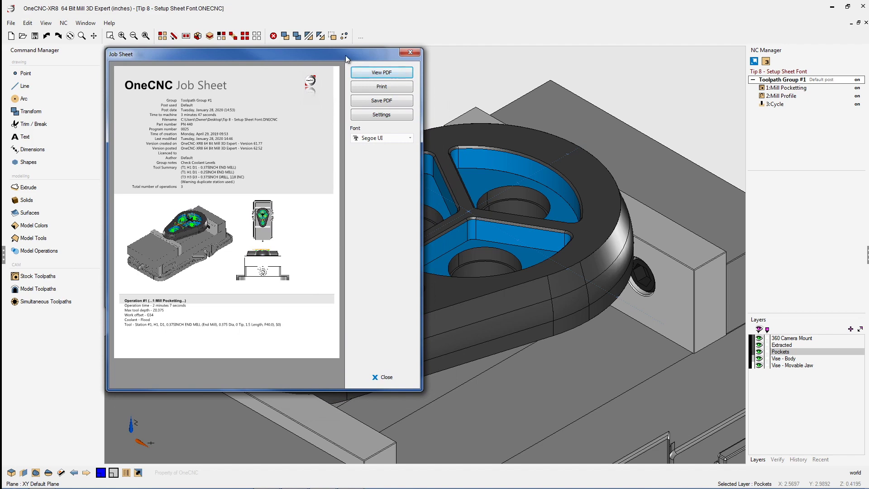
{"action": "left_click", "coordinate": [374, 73]}
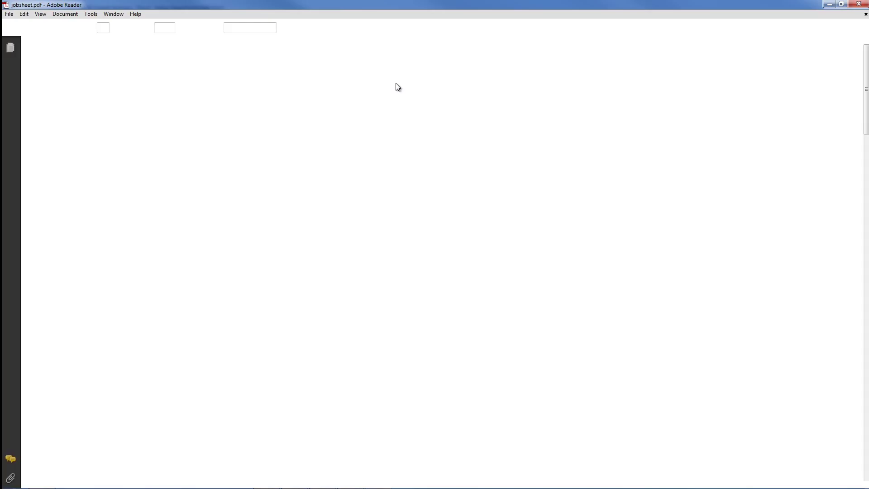
Step: Highlight the 'Warning duplicate station used.' line in the Tool Summary, then close Reader
{"action": "scroll", "coordinate": [405, 228], "scroll_direction": "down", "scroll_amount": 3}
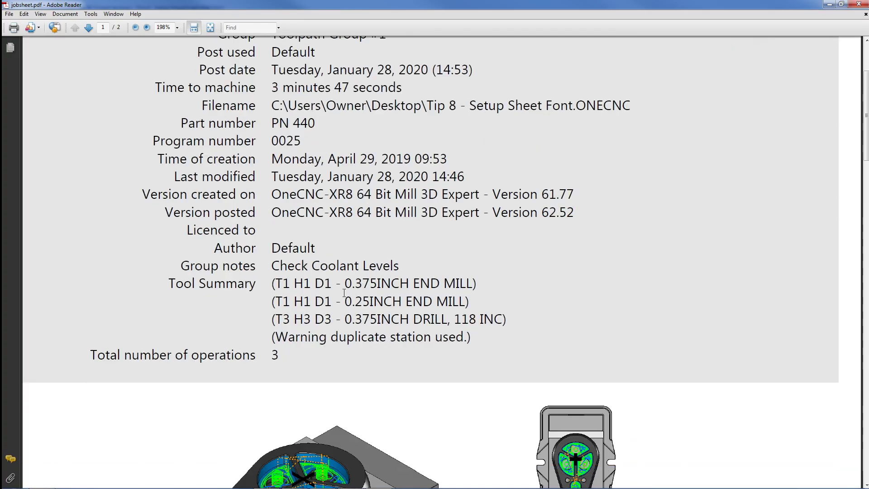
{"action": "left_click_drag", "start_coordinate": [276, 337], "coordinate": [444, 343]}
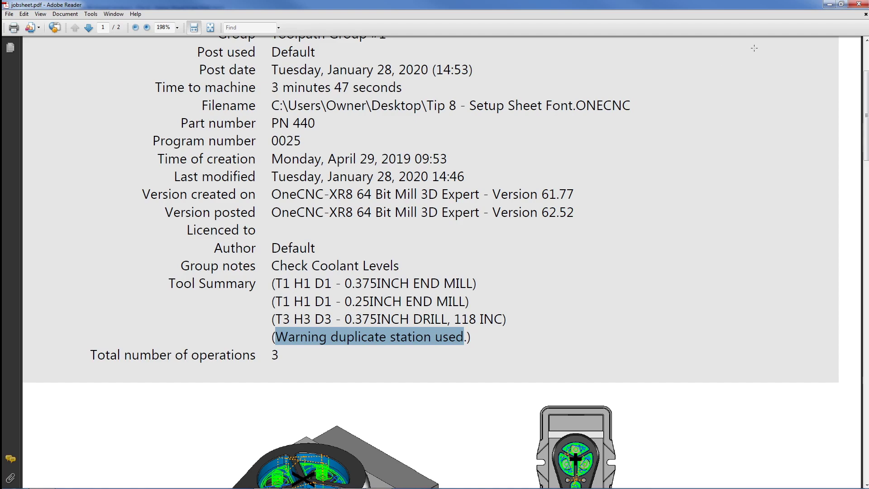
{"action": "left_click", "coordinate": [858, 4]}
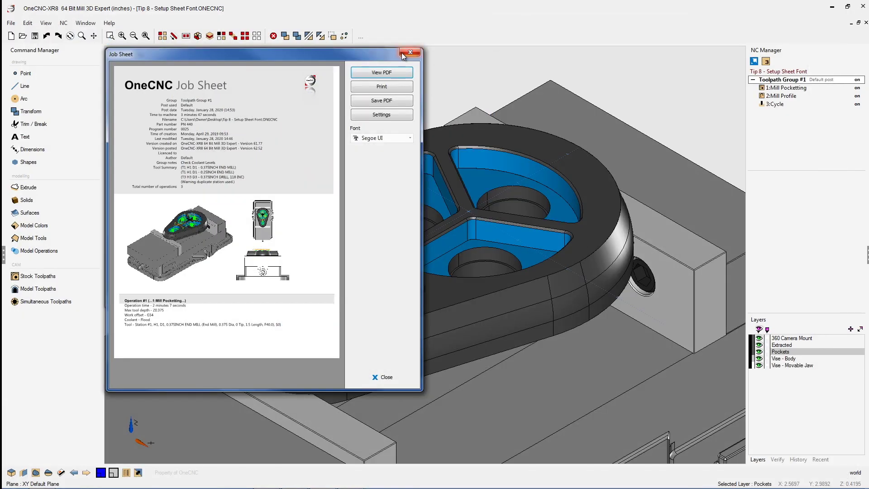
Step: Close the job sheet and NC Processing, then set 2:Mill Profile's station number back to 2
{"action": "left_click", "coordinate": [402, 55]}
{"action": "left_click", "coordinate": [378, 50]}
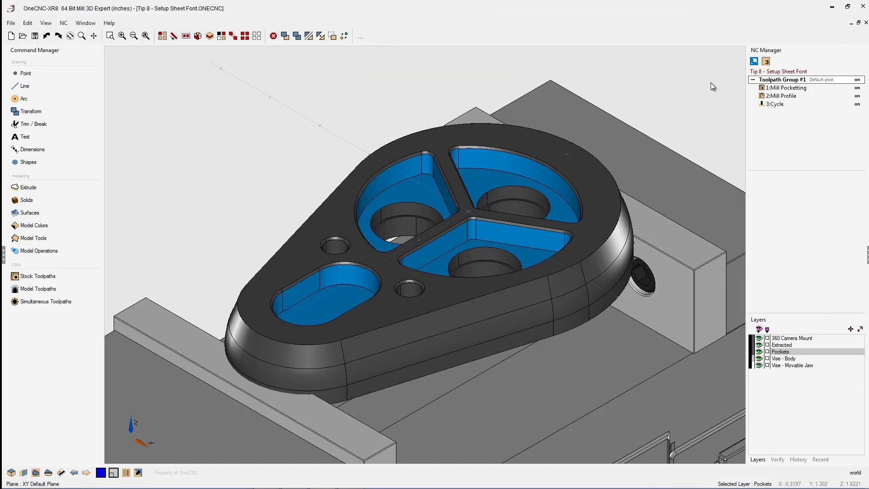
{"action": "left_click", "coordinate": [790, 96]}
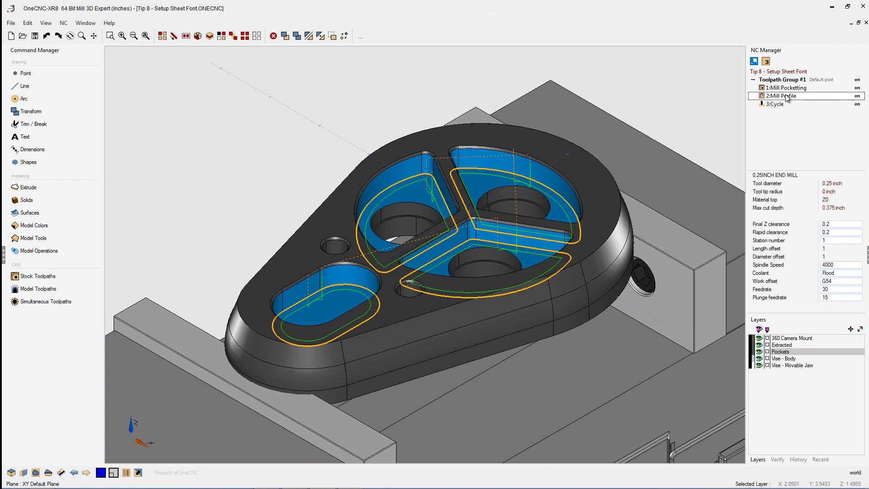
{"action": "left_click", "coordinate": [824, 242]}
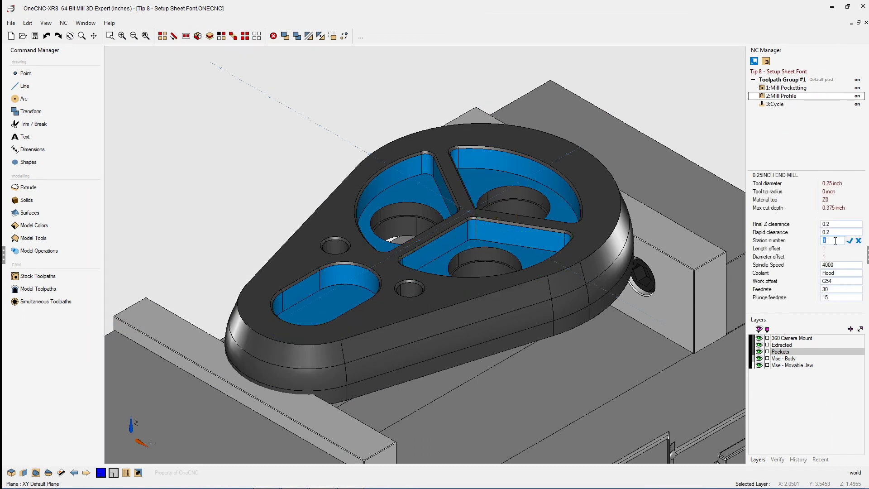
{"action": "type", "text": "2"}
{"action": "left_click", "coordinate": [851, 241]}
Step: Zoom and orbit the part, then switch to the Top view
{"action": "scroll", "coordinate": [520, 208], "scroll_direction": "down", "scroll_amount": 2}
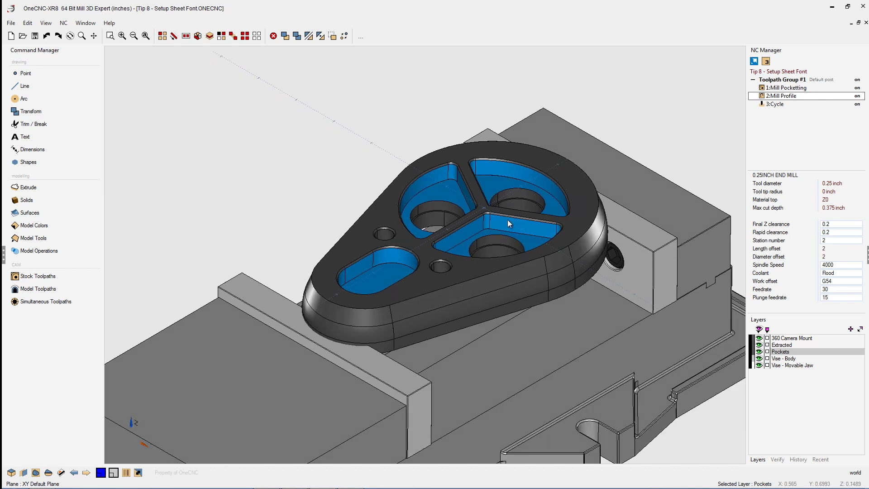
{"action": "scroll", "coordinate": [498, 225], "scroll_direction": "up", "scroll_amount": 3}
{"action": "scroll", "coordinate": [488, 229], "scroll_direction": "up", "scroll_amount": 1}
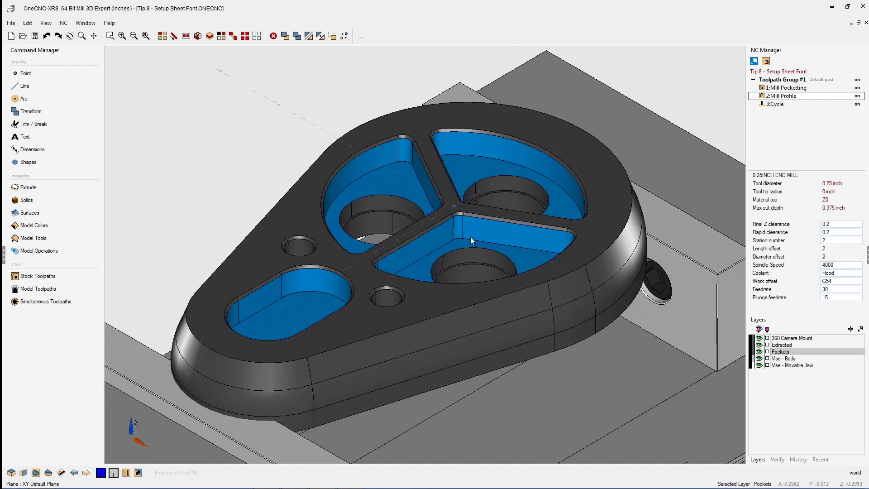
{"action": "scroll", "coordinate": [471, 237], "scroll_direction": "down", "scroll_amount": 2}
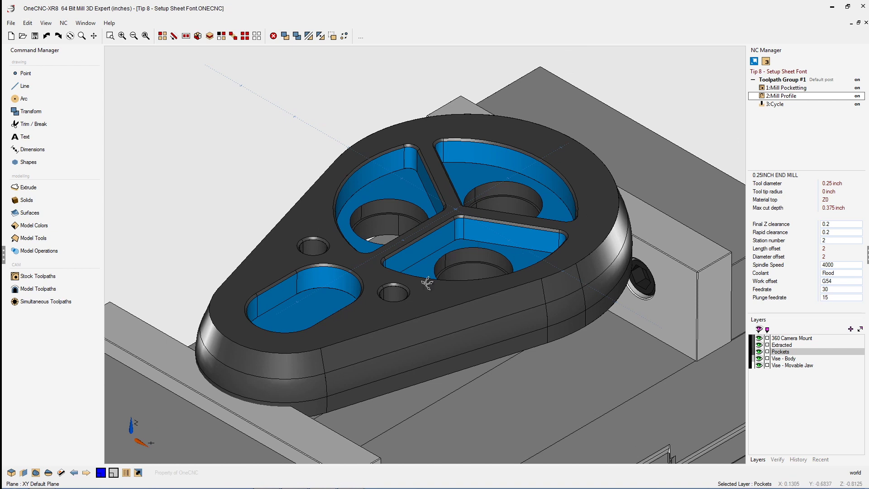
{"action": "middle_click_drag", "start_coordinate": [422, 281], "coordinate": [558, 345]}
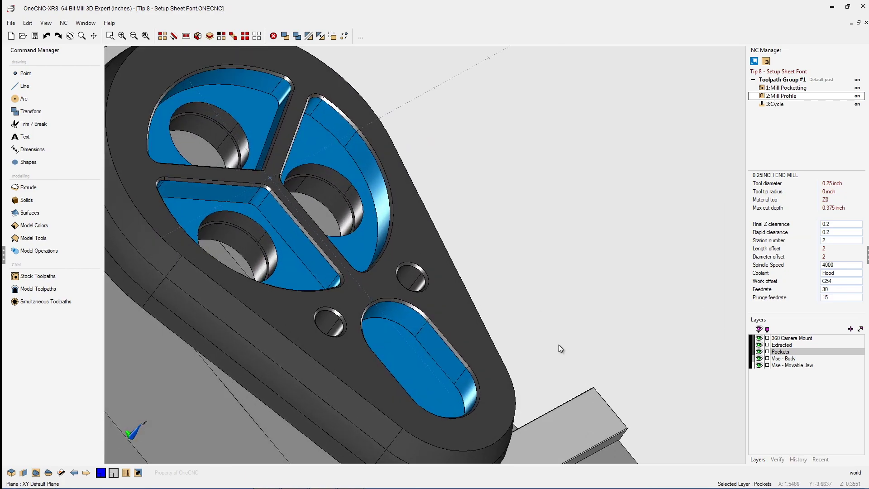
{"action": "right_click", "coordinate": [558, 345]}
{"action": "left_click", "coordinate": [587, 318]}
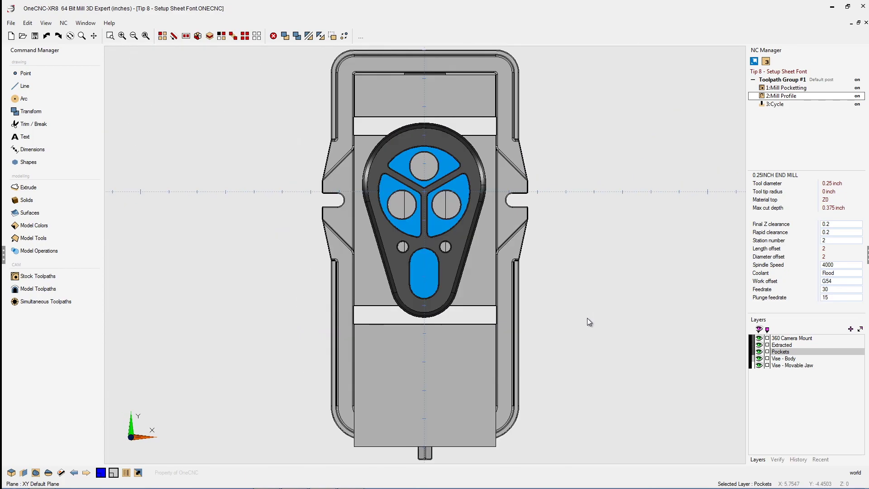